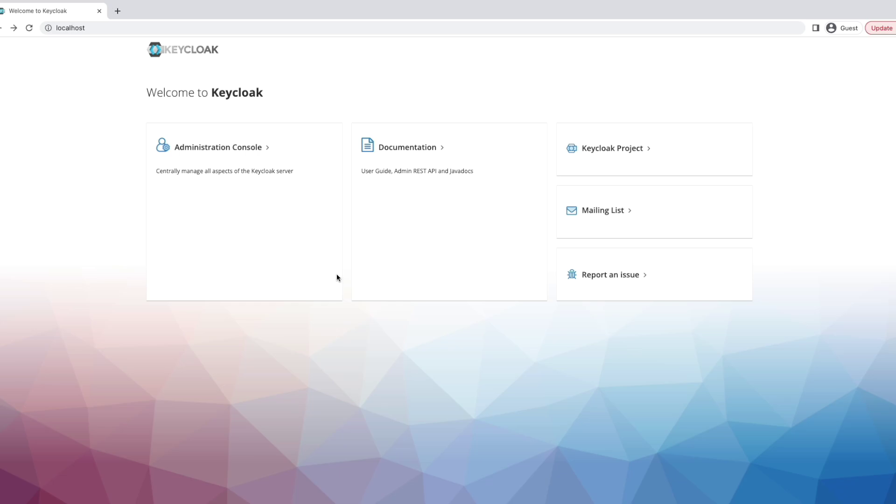
- Sign in to the Administration Console as admin and switch the realm from master to dummy
left_click(244, 152)
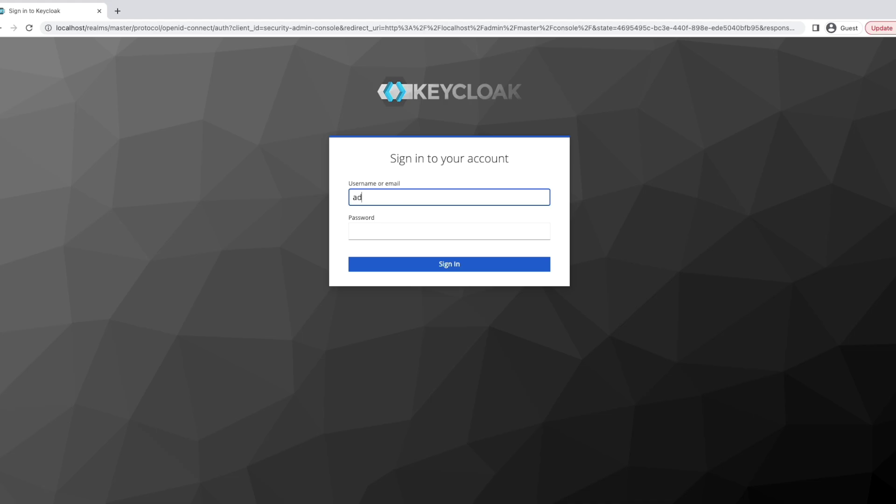
key("Tab")
key("Return")
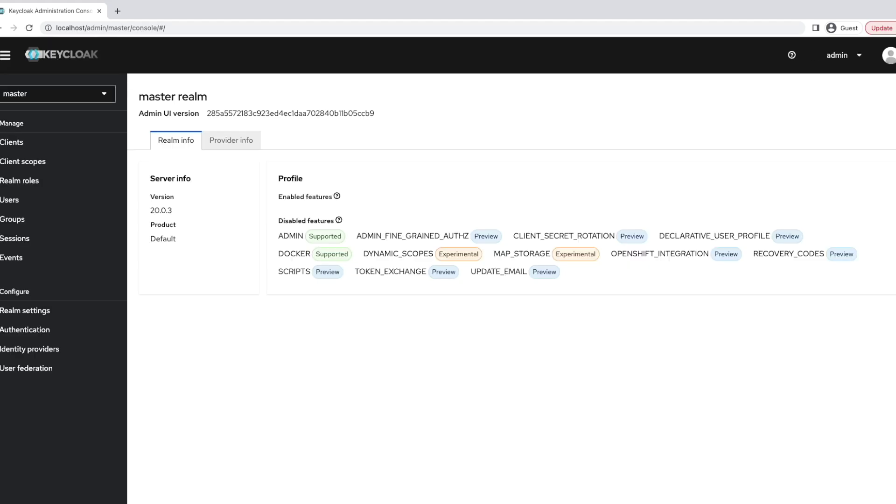
left_click(57, 92)
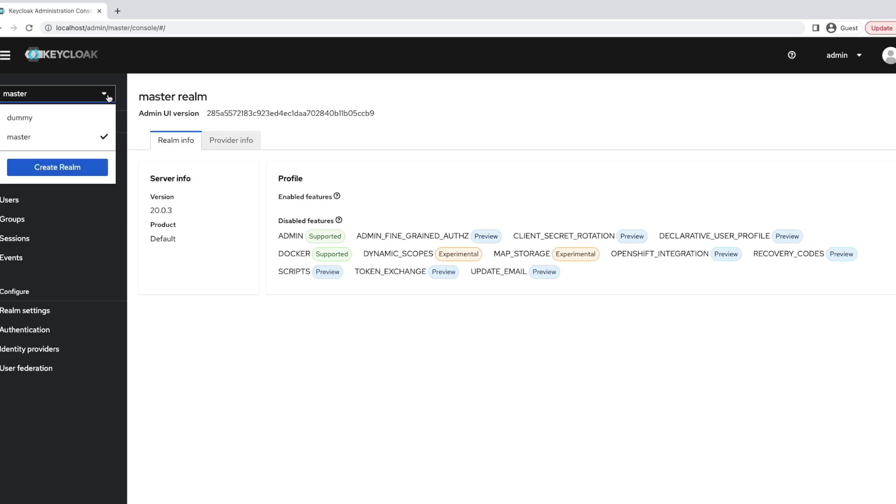
left_click(21, 117)
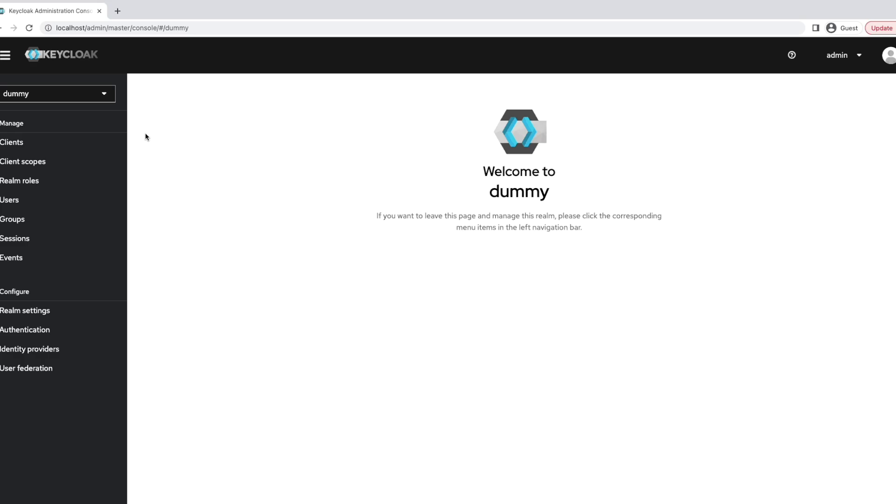
- Review the dummy realm's azure-ad identity provider settings and its Microsoft endpoint URLs
left_click(41, 353)
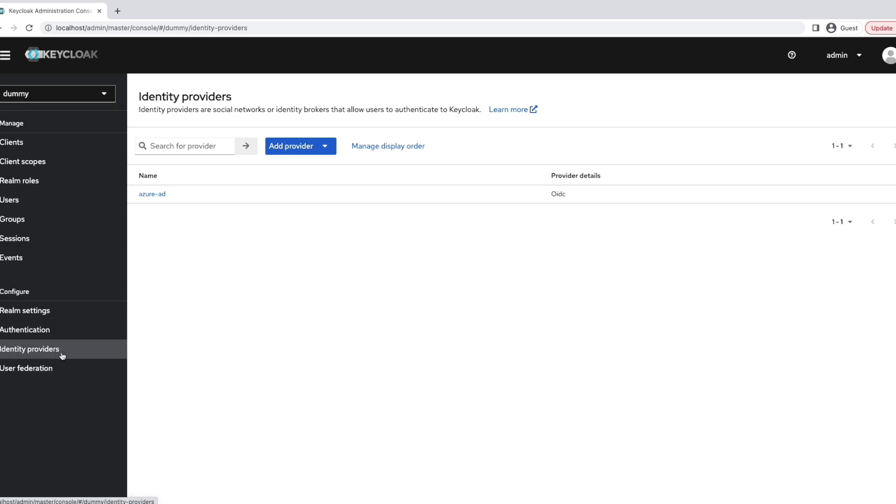
left_click(152, 194)
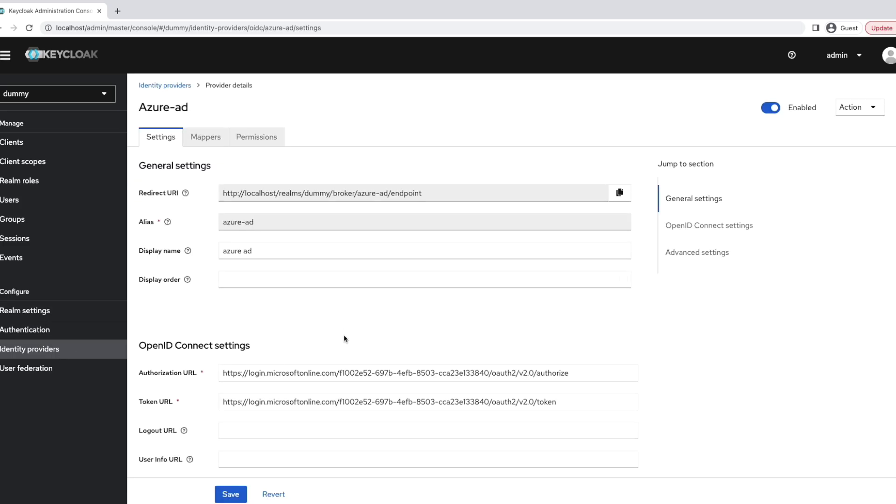
scroll(394, 295, "down", 1)
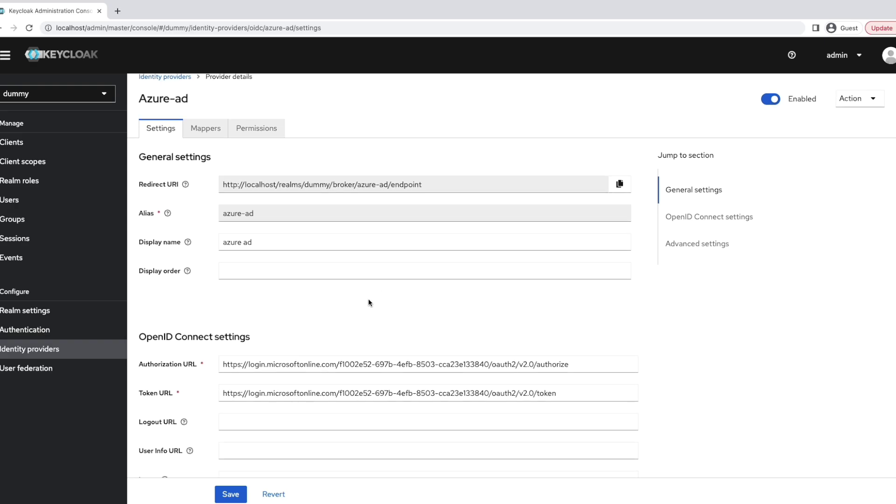
left_click(16, 144)
- Check that the dummy account sign-in page offers username/password alongside an azure ad option
left_click(671, 232)
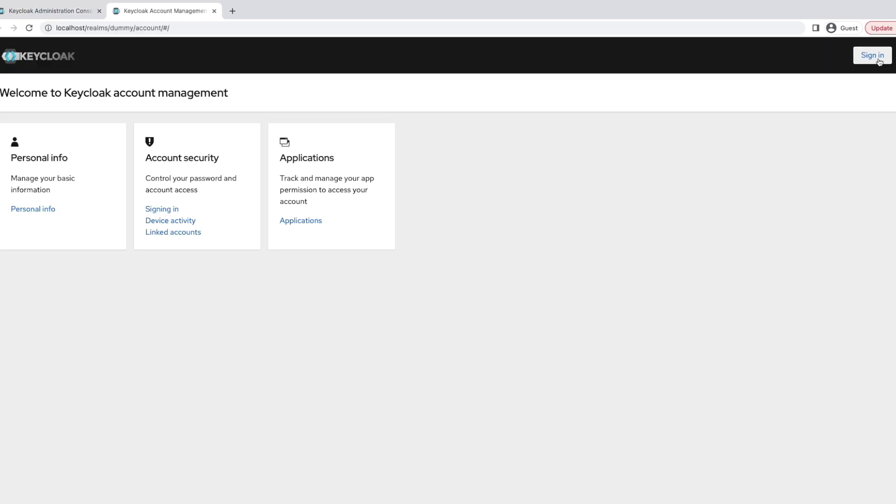
left_click(871, 55)
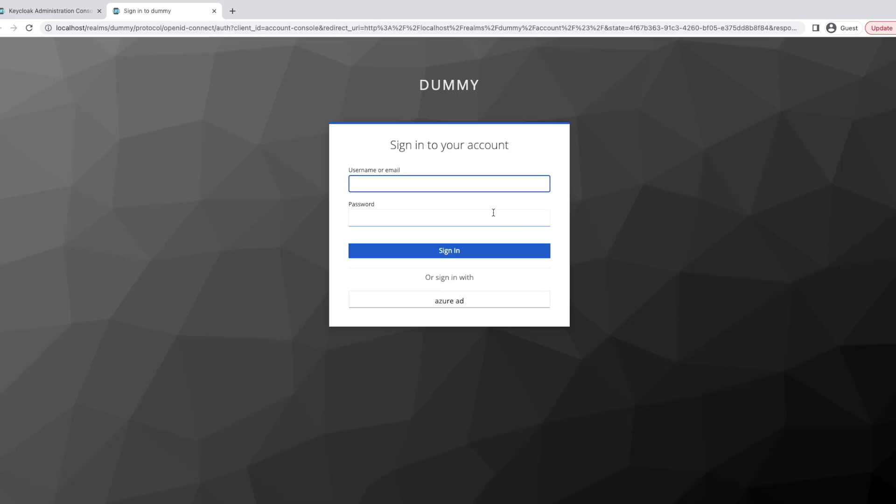
left_click(462, 303)
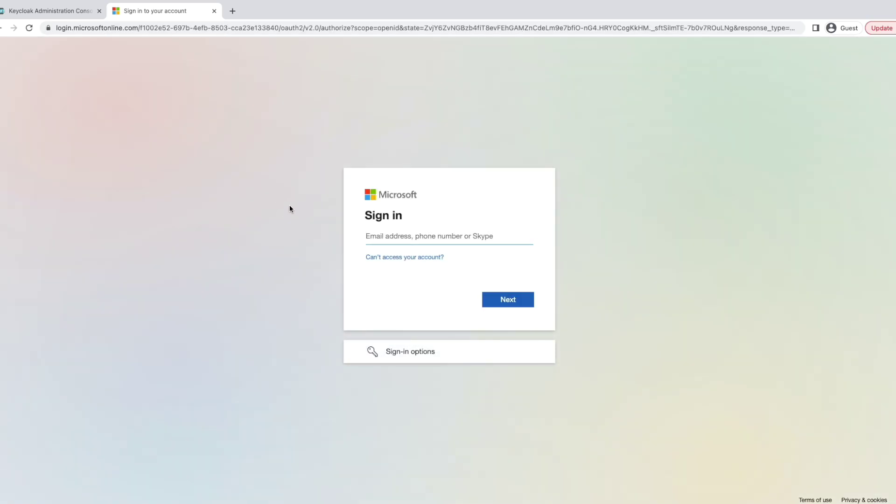
left_click(3, 31)
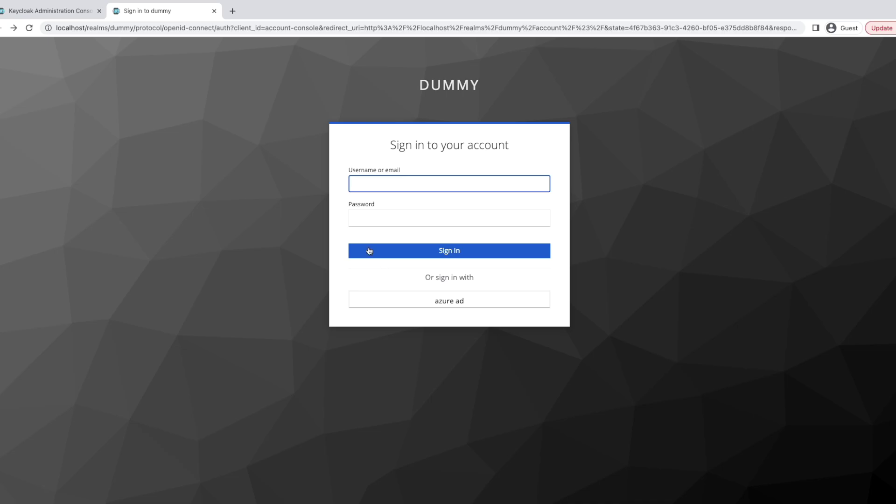
left_click(214, 11)
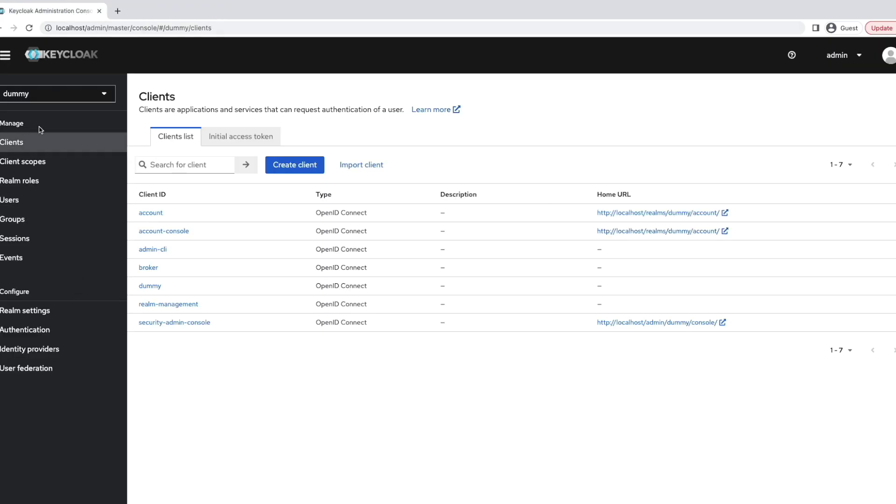
- Open the empty Identity Provider Redirector config form in the dummy realm's browser flow
left_click(30, 335)
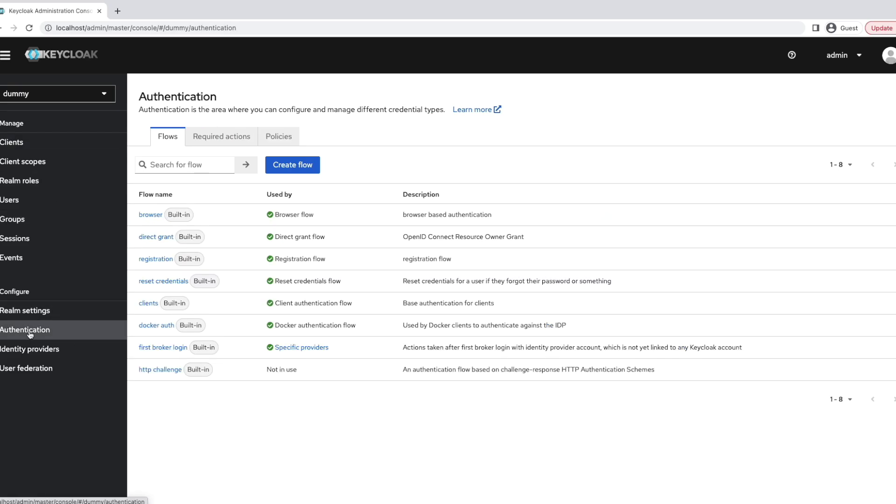
left_click(150, 215)
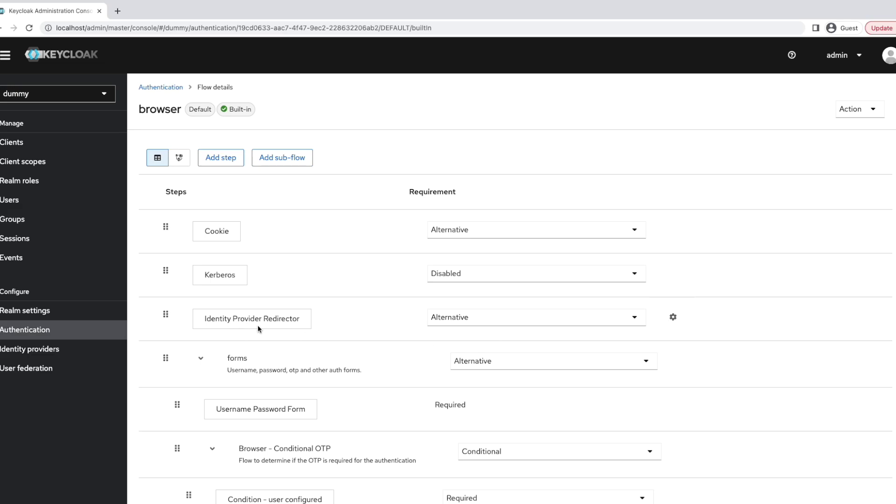
left_click(673, 318)
- Save the Identity Provider Redirector config with alias 'test' and default provider 'azure-ad'
left_click(365, 289)
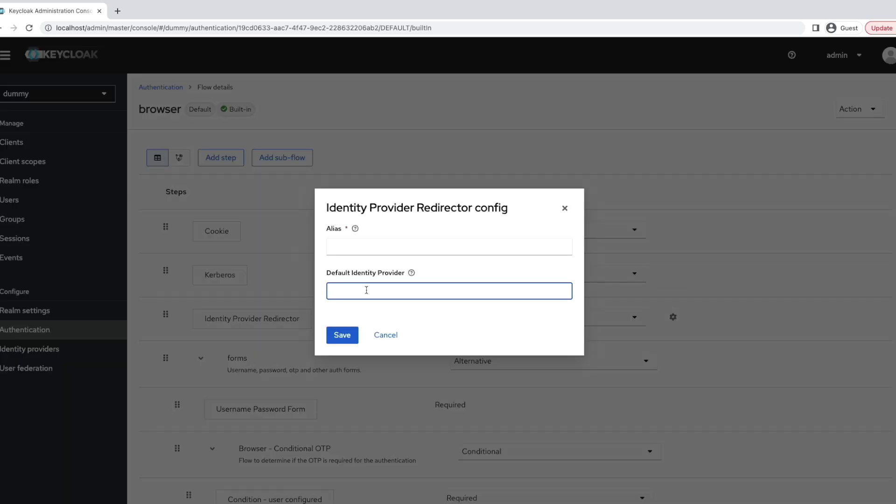
left_click(348, 243)
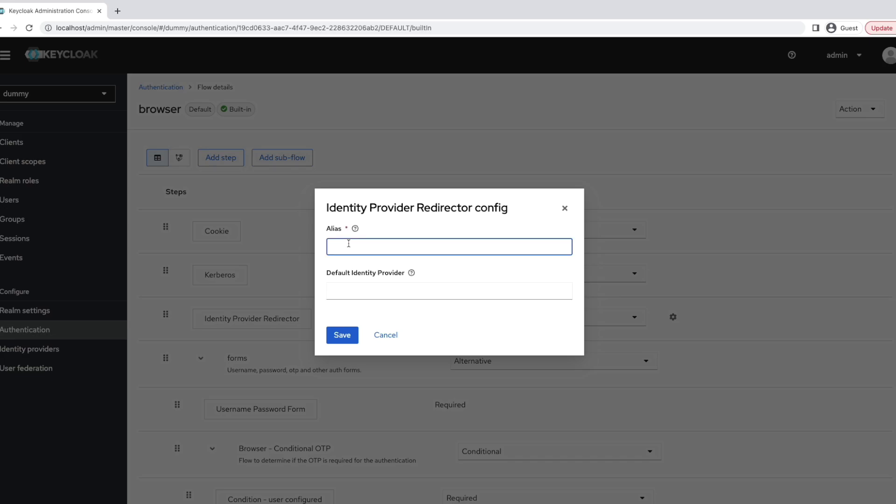
type("test")
left_click(356, 289)
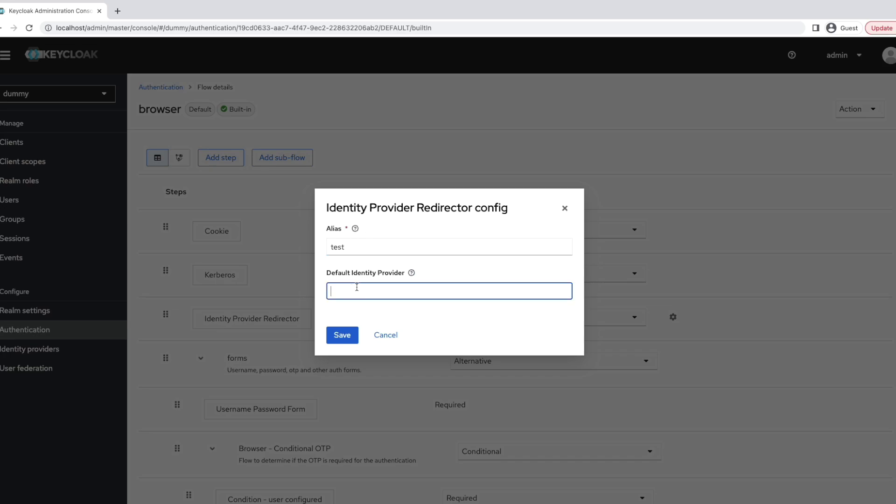
type("azu")
type("re-ad")
left_click(350, 335)
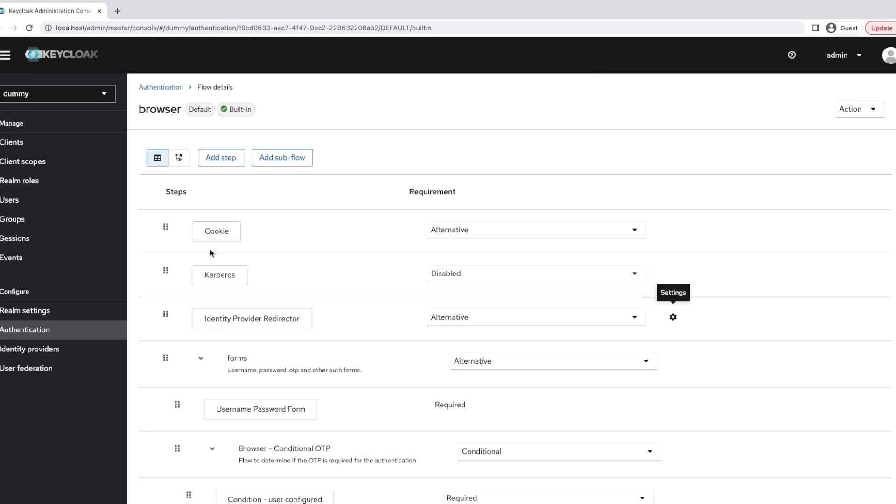
left_click(12, 141)
- Confirm that signing in to the dummy account console goes directly to Microsoft login
left_click(663, 231)
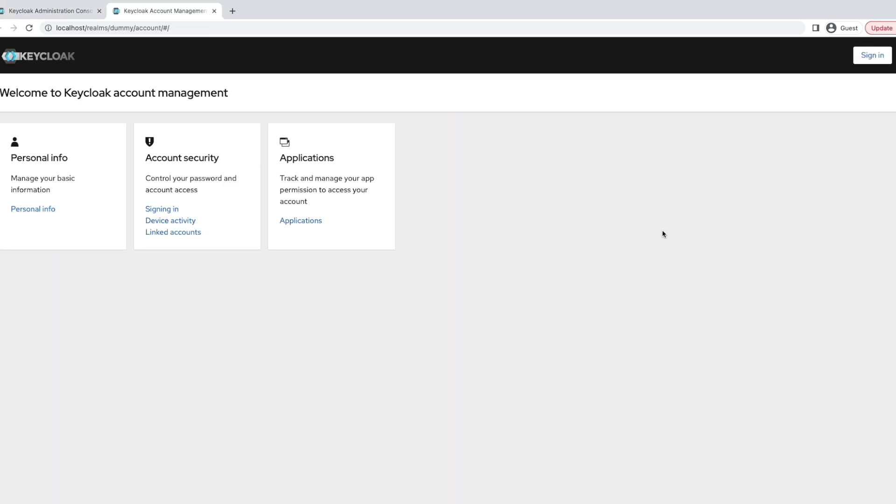
left_click(874, 56)
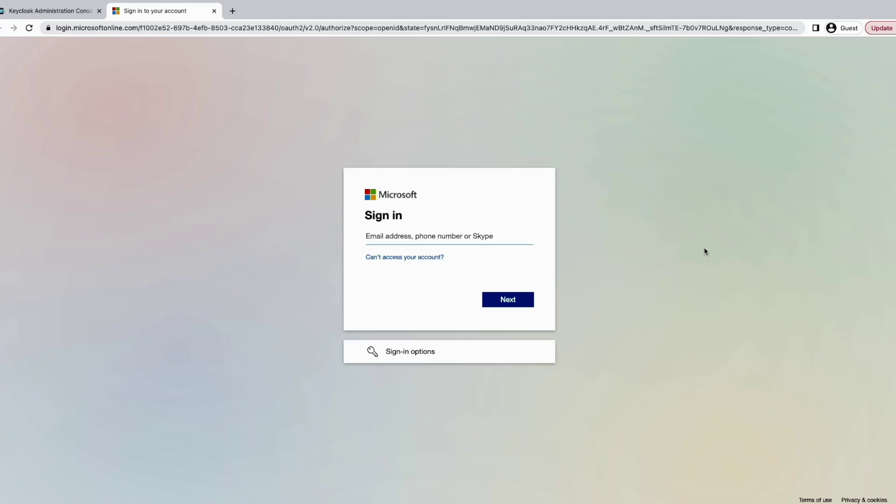